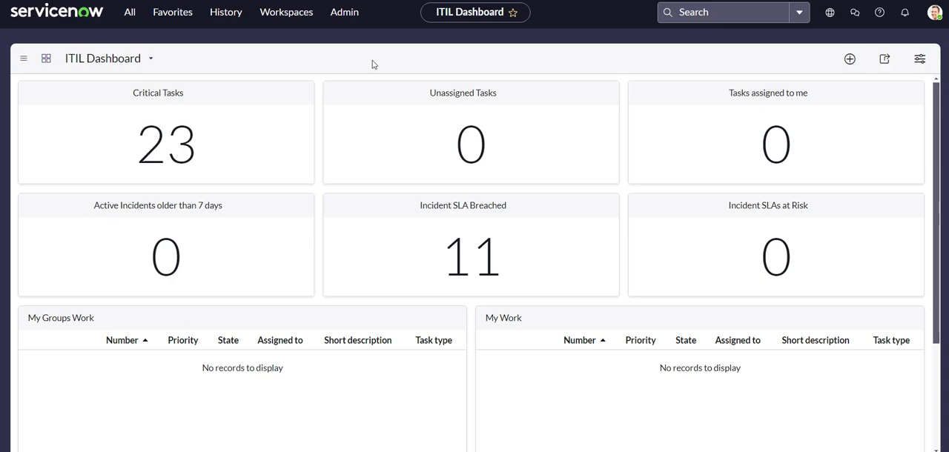
- Find Flow Designer in the application navigator and open it
left_click(130, 12)
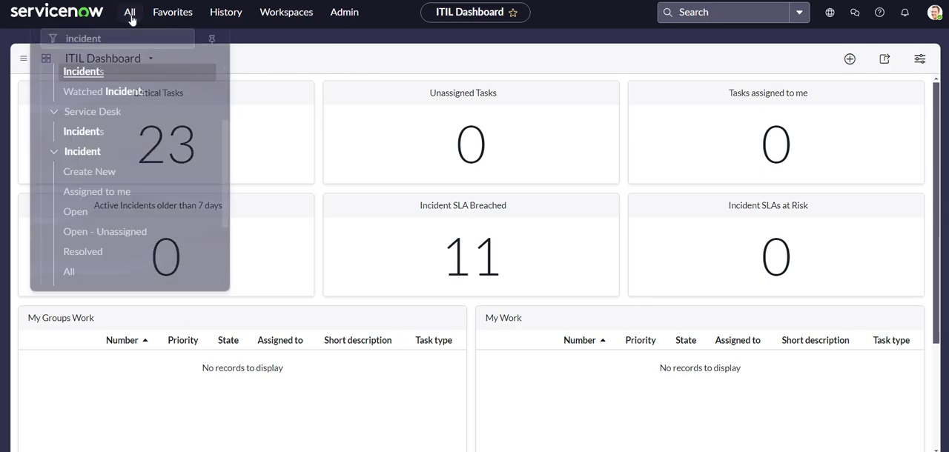
key("ctrl+a")
key("BackSpace")
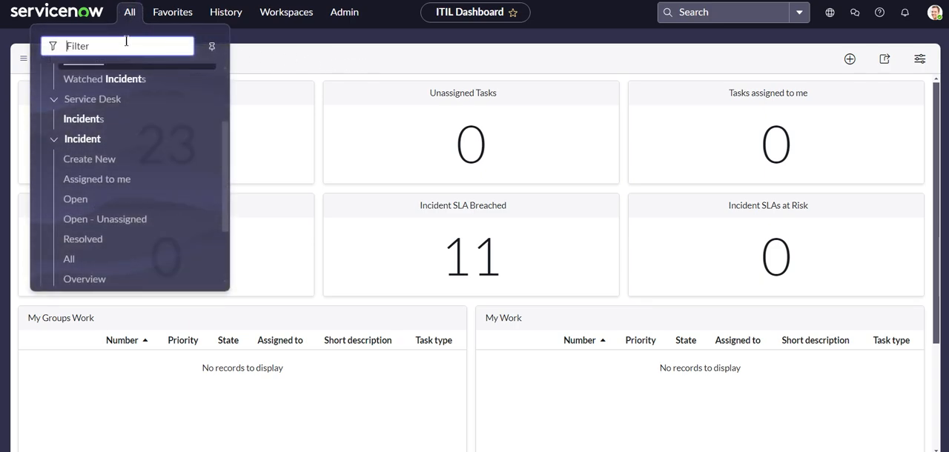
type("flow desi")
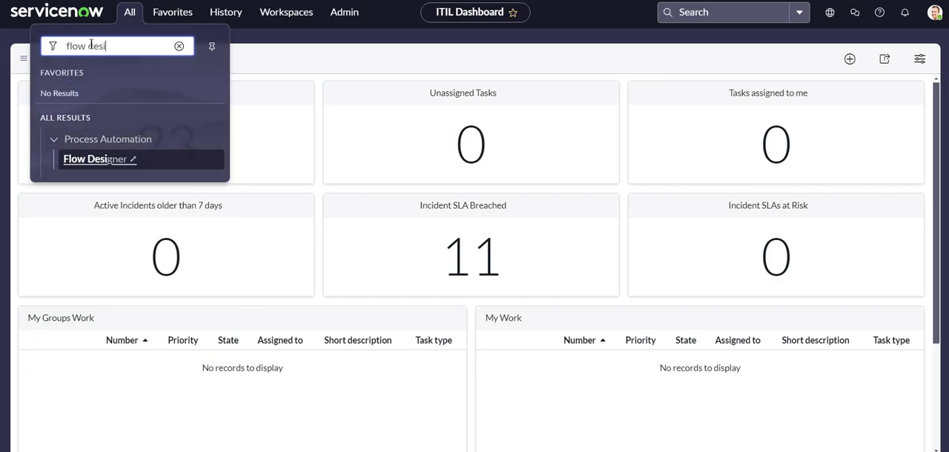
left_click(69, 162)
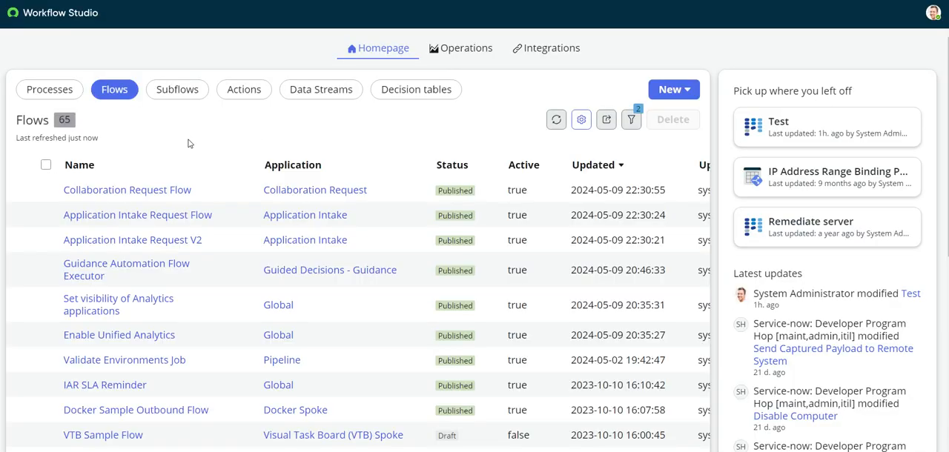
- Start a new flow and name it Youtube Demo
left_click(671, 89)
left_click(687, 141)
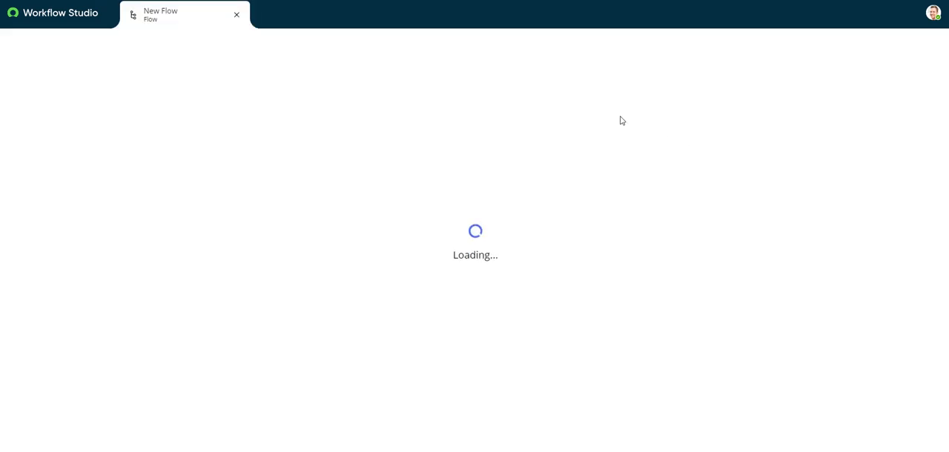
left_click(820, 54)
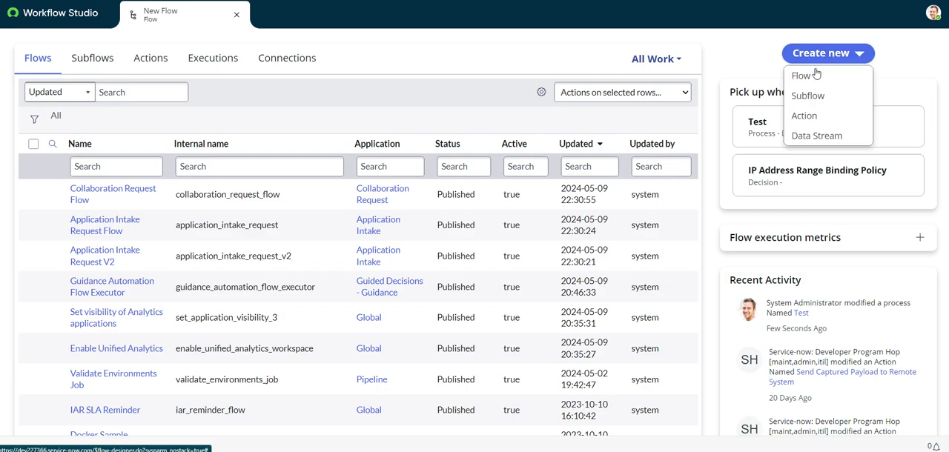
left_click(810, 82)
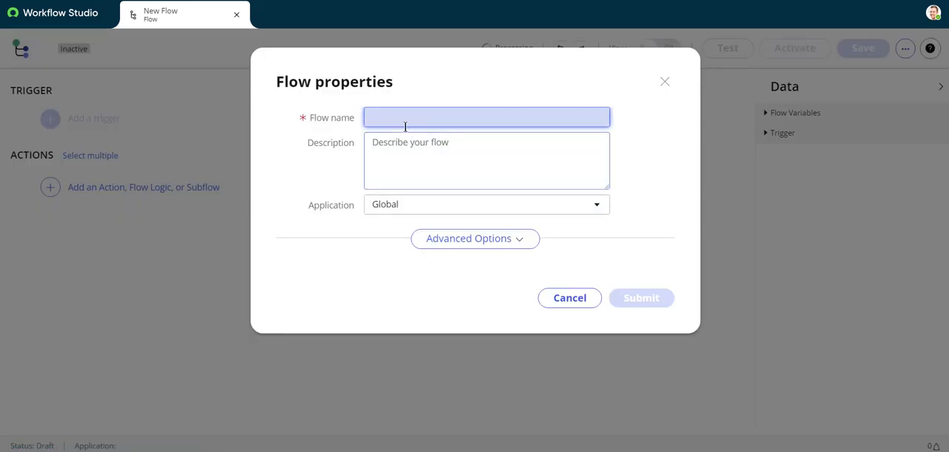
type("Youtube Demo")
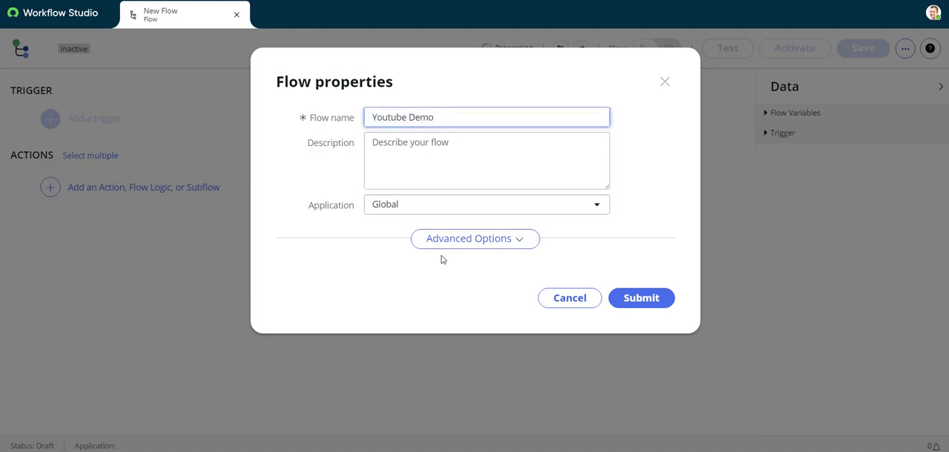
- Set the flow to run as System User in its advanced options, and submit the flow properties
left_click(445, 238)
scroll(443, 255, "down", 1)
left_click(408, 254)
left_click(412, 295)
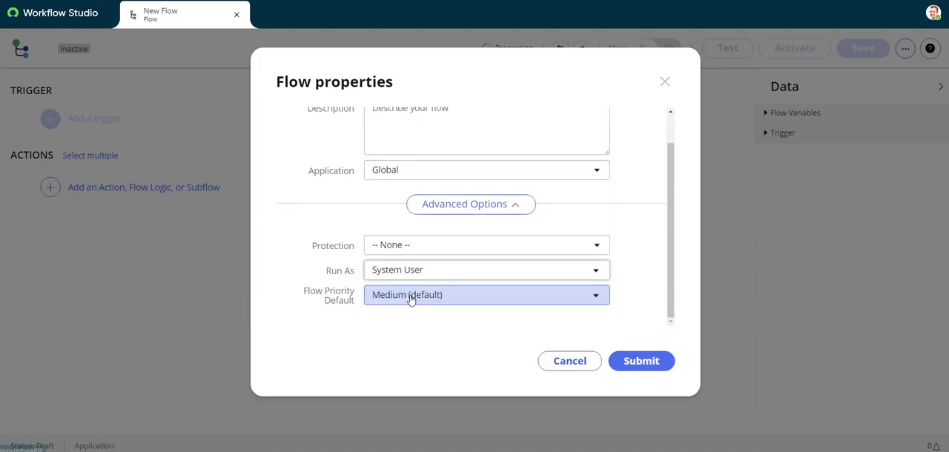
left_click(650, 366)
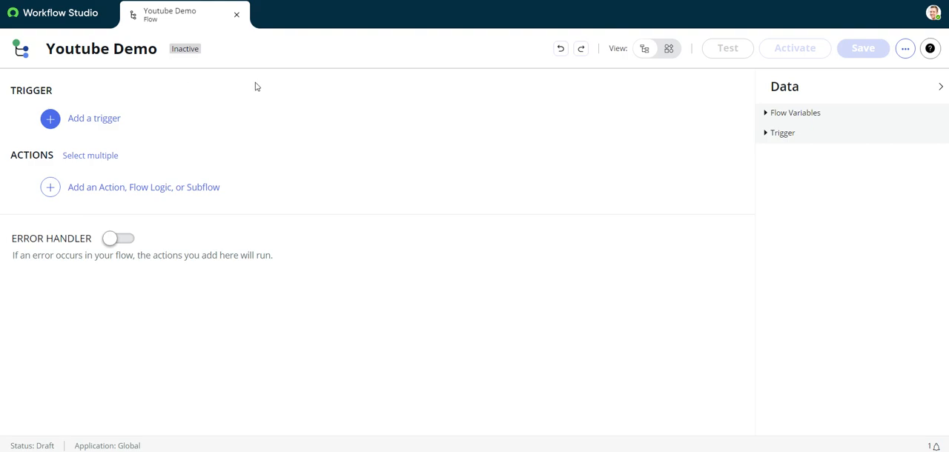
- Add an Inbound Email application trigger to the flow
left_click(153, 122)
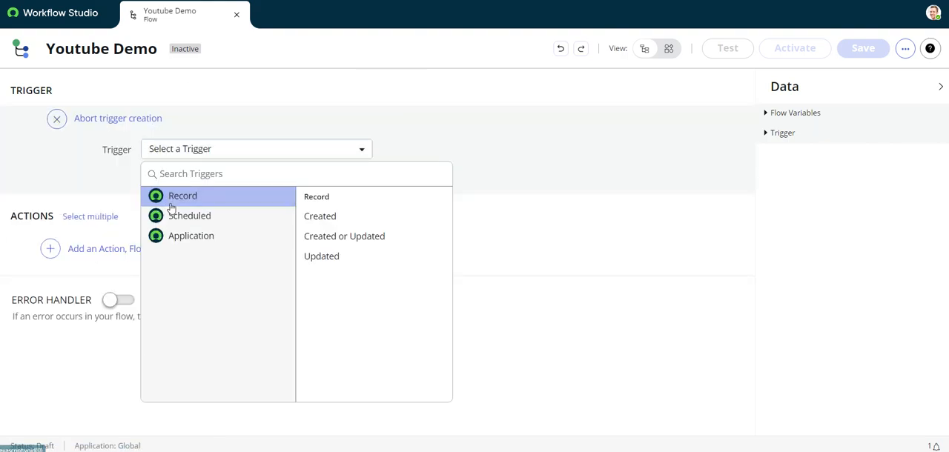
mouse_move(184, 246)
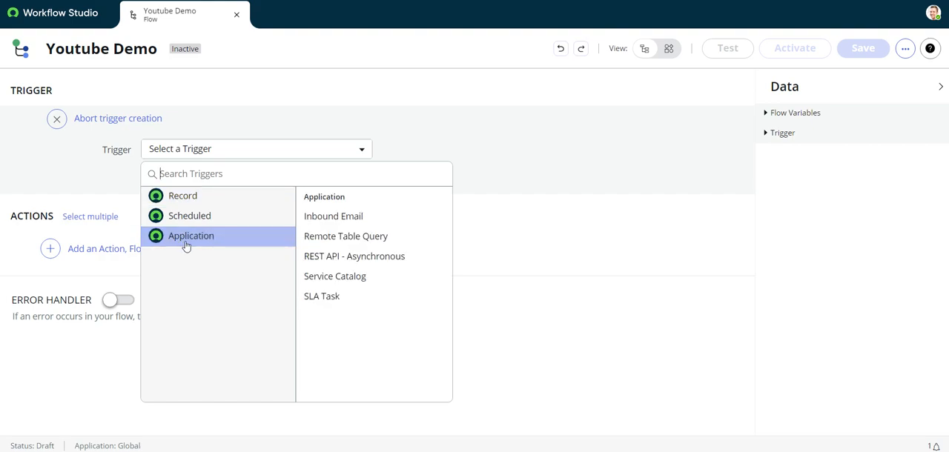
left_click(361, 224)
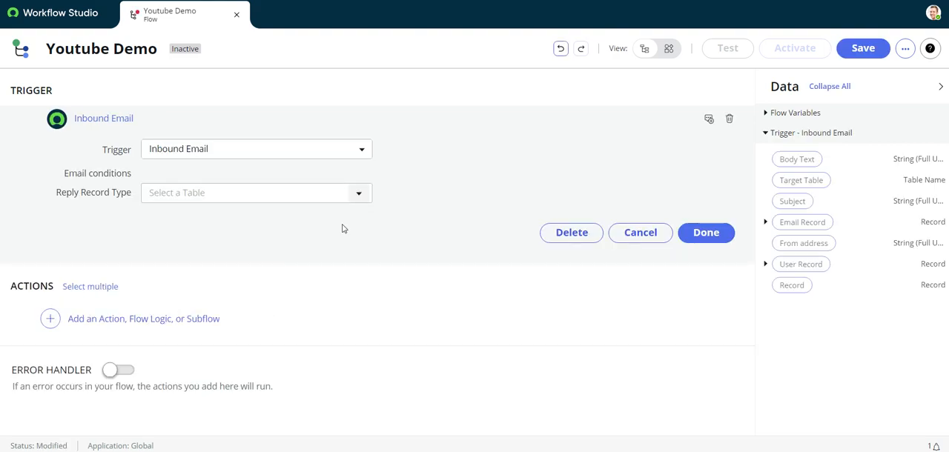
- Add the email condition Subject starts with Youtube to the Inbound Email trigger and finish the trigger
left_click(198, 193)
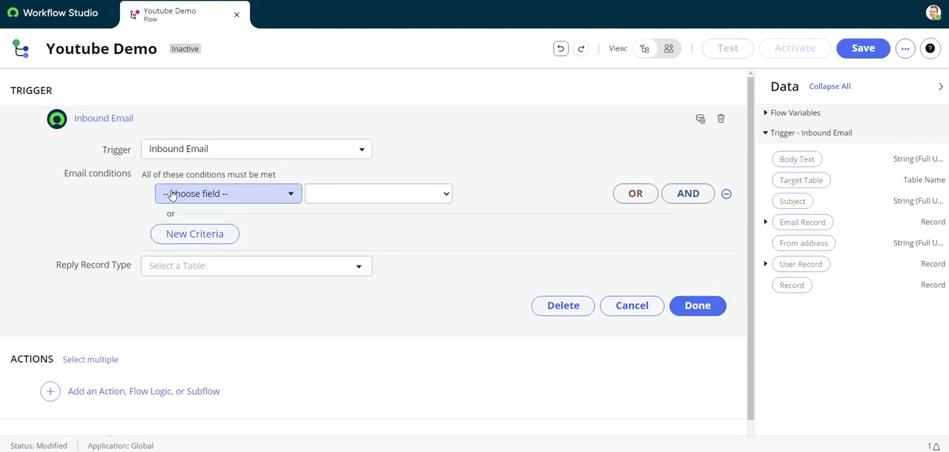
left_click(198, 196)
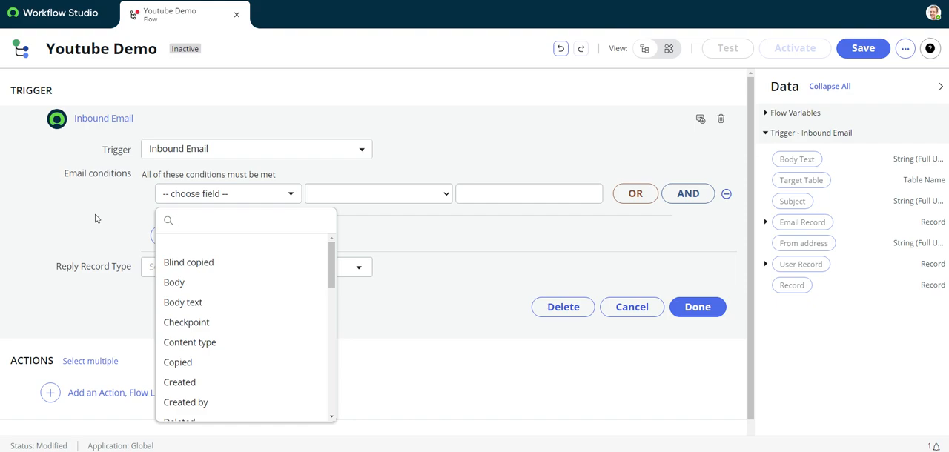
scroll(201, 337, "down", 3)
scroll(205, 320, "up", 3)
scroll(222, 293, "down", 1)
scroll(228, 289, "down", 6)
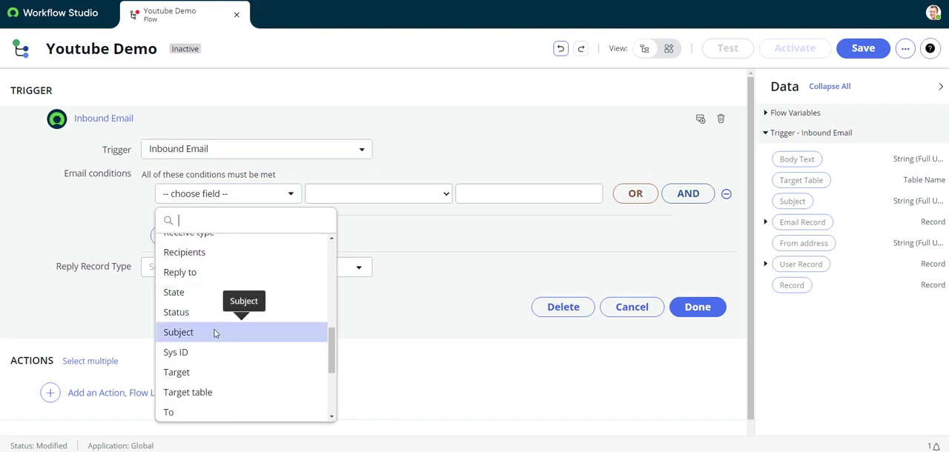
left_click(197, 337)
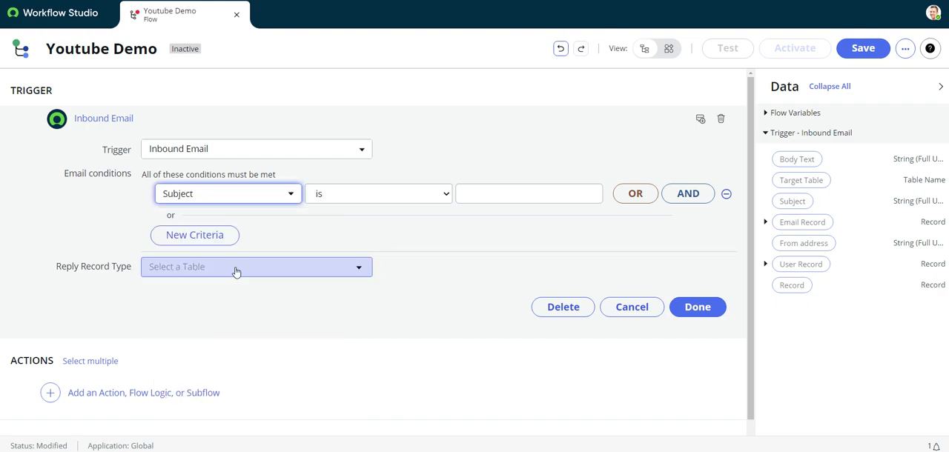
left_click(349, 196)
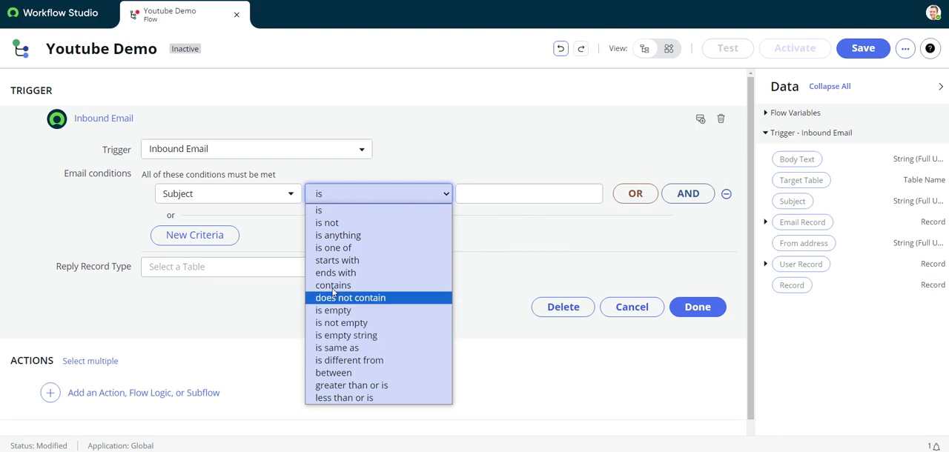
left_click(335, 260)
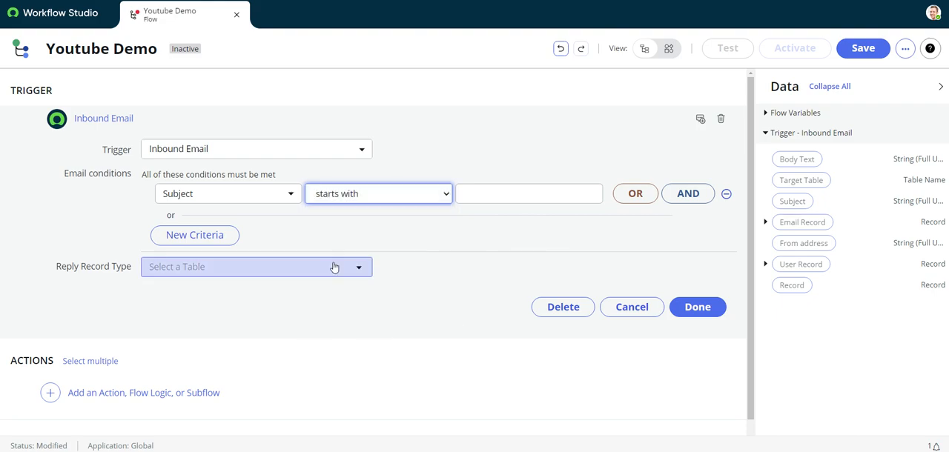
left_click(509, 193)
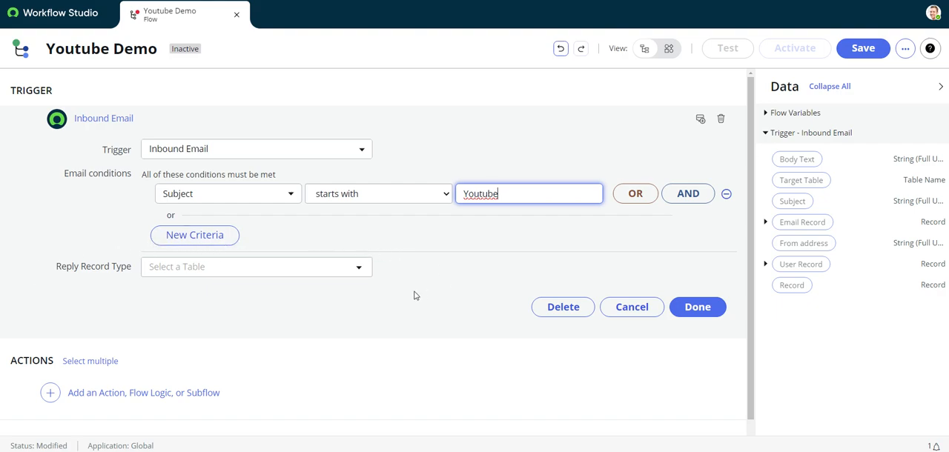
left_click(689, 311)
- Add a ServiceNow Core Create Record action to the flow and set its table to Incident [incident]
left_click(136, 188)
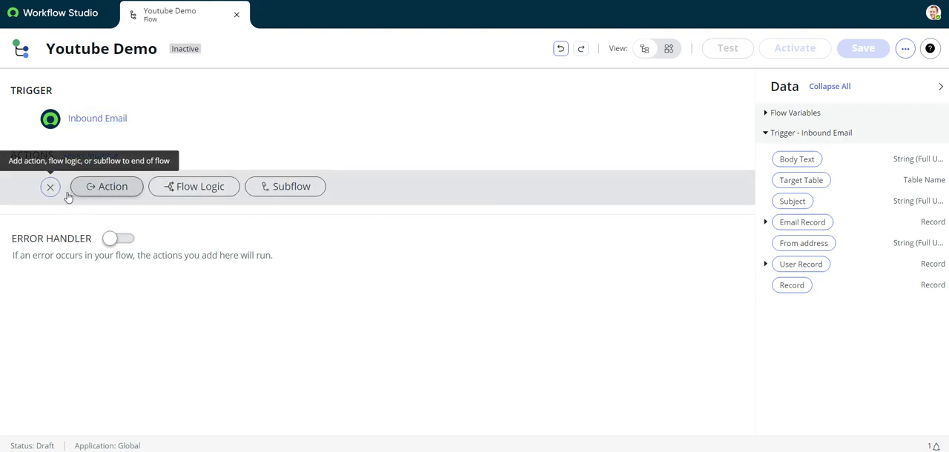
left_click(110, 192)
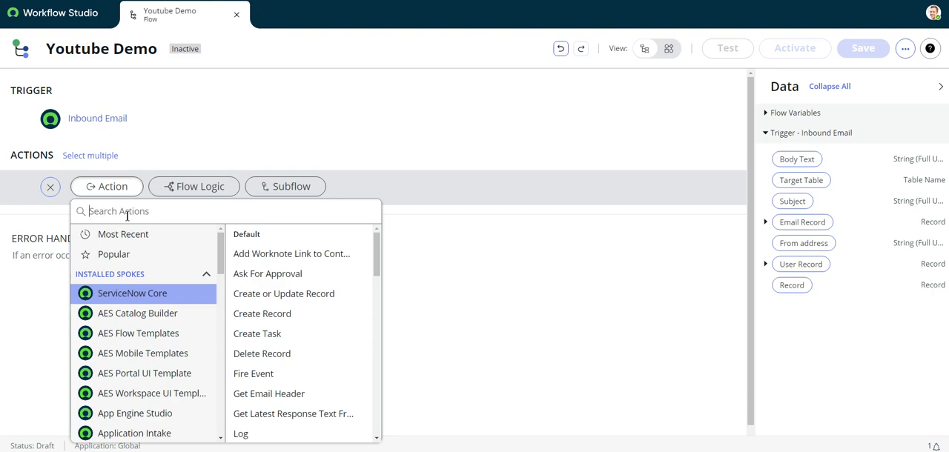
left_click(287, 323)
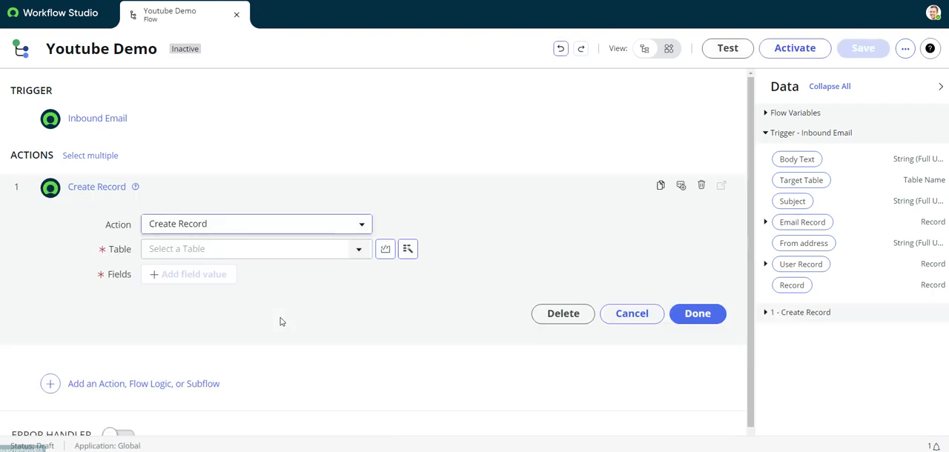
left_click(320, 251)
type("in")
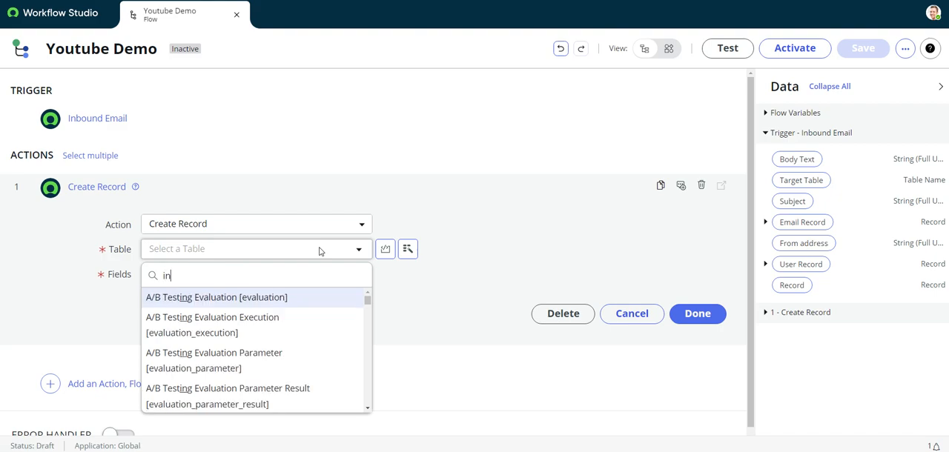
type("cident")
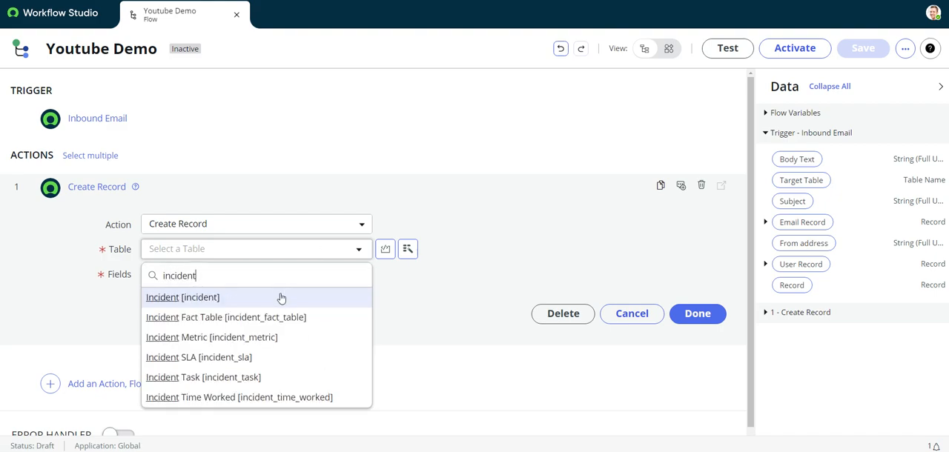
left_click(271, 298)
- Add a Short description field to the record action and fill it with the trigger's Subject data
left_click(191, 275)
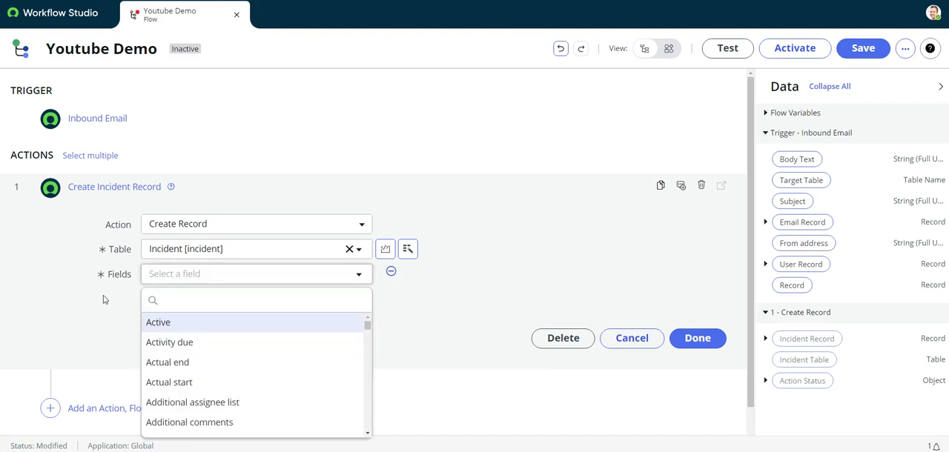
type("short")
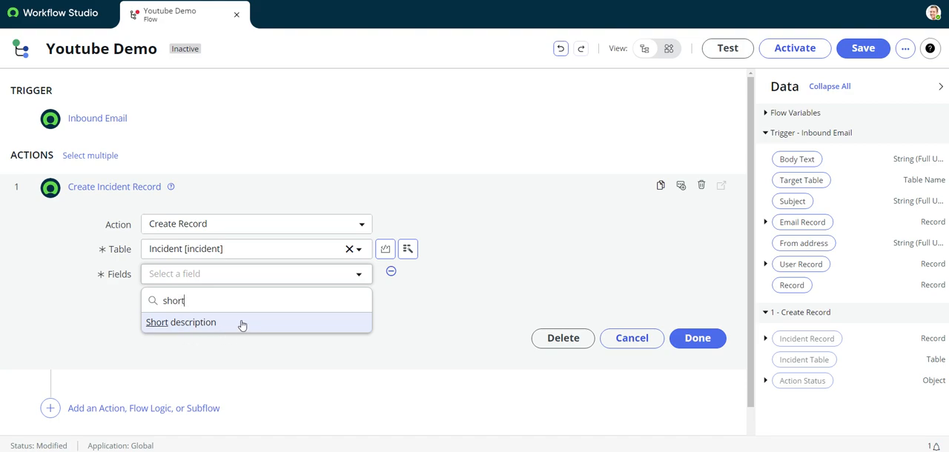
left_click(242, 324)
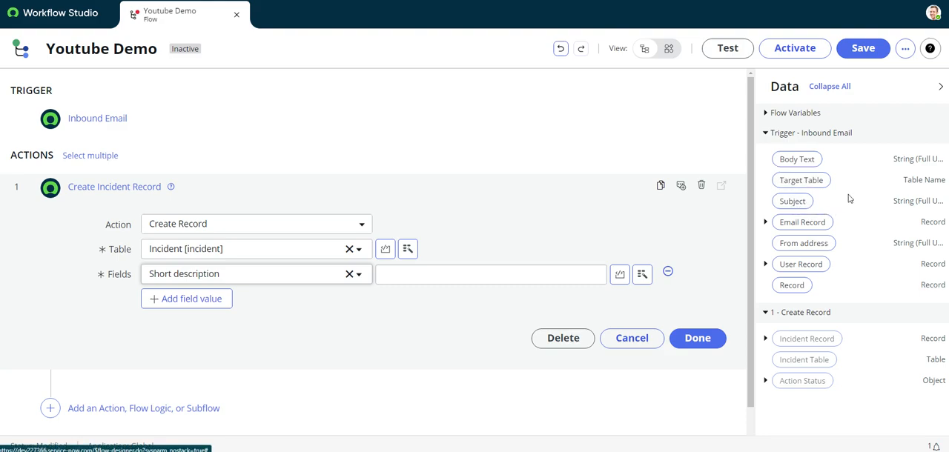
left_click_drag(792, 202, 379, 281)
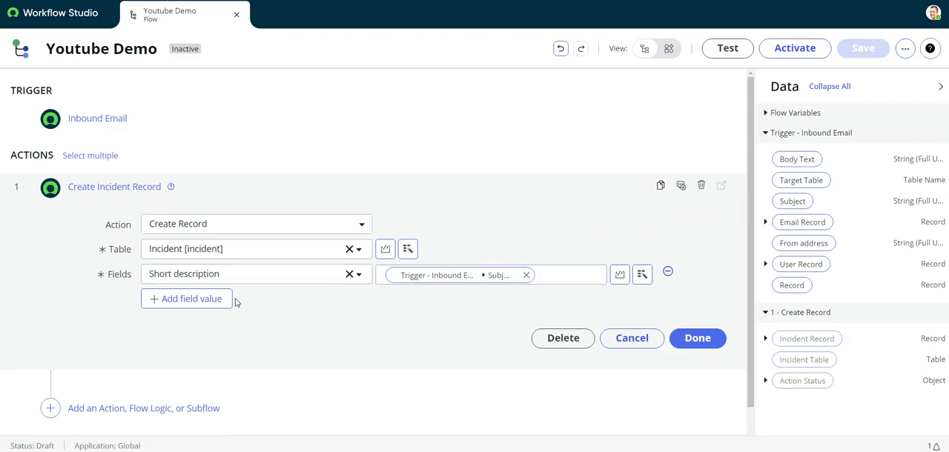
- Add a second field value to the record action and choose Description as its field
left_click(196, 300)
left_click(185, 304)
type("desc")
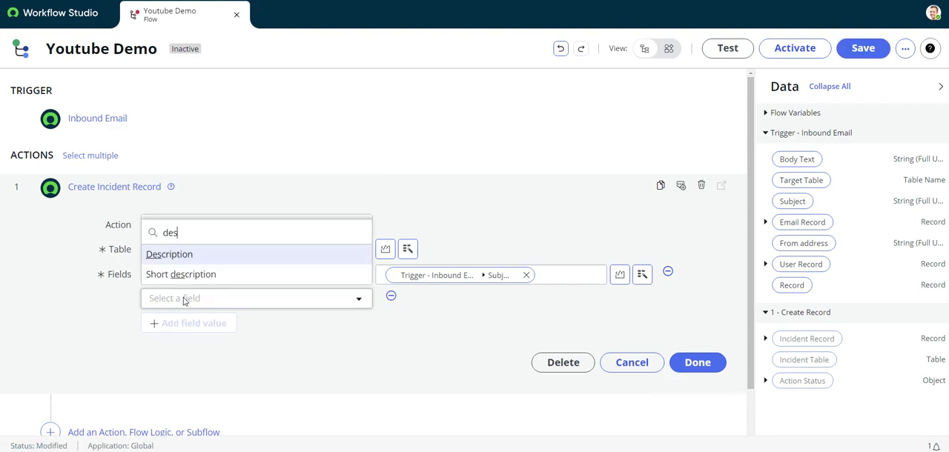
left_click(196, 255)
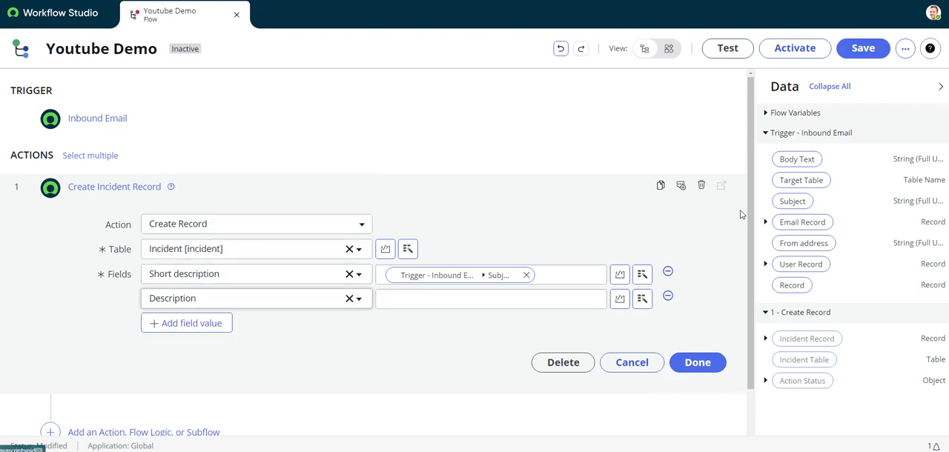
- Change the second field from Description to Assigned to, and select the user responsible for the incident
left_click(267, 302)
type("ass")
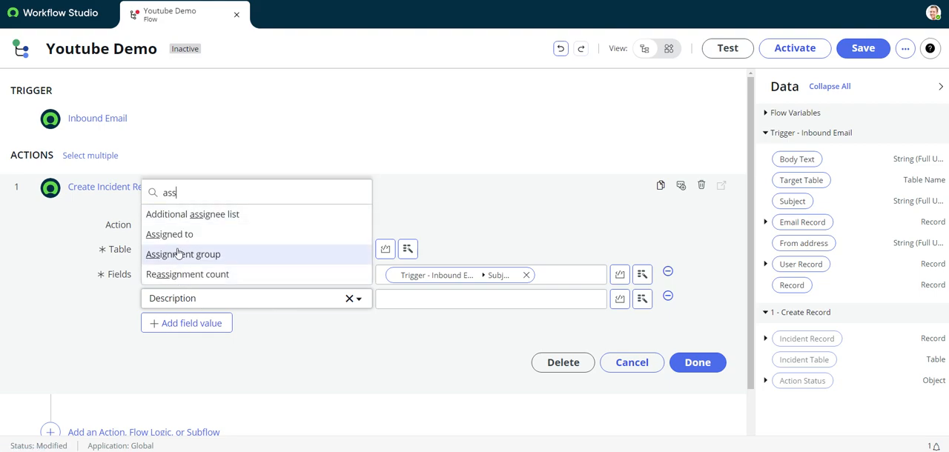
left_click(215, 233)
left_click(414, 299)
type("ab")
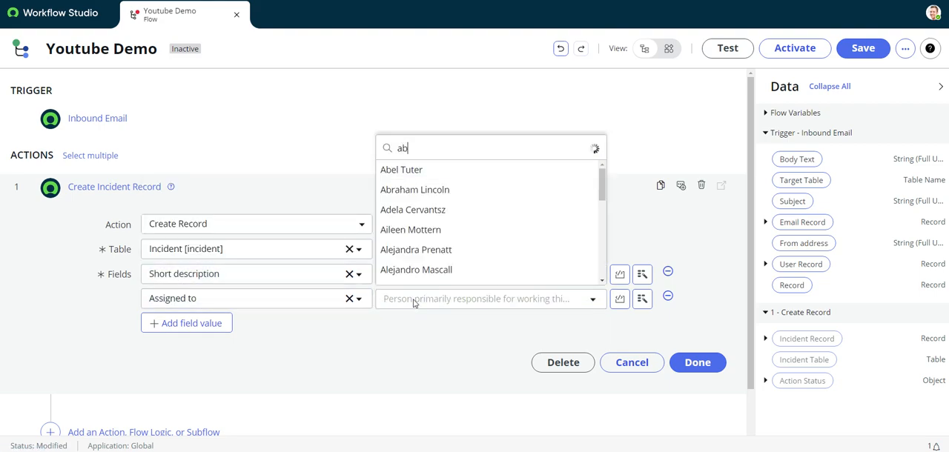
type("el")
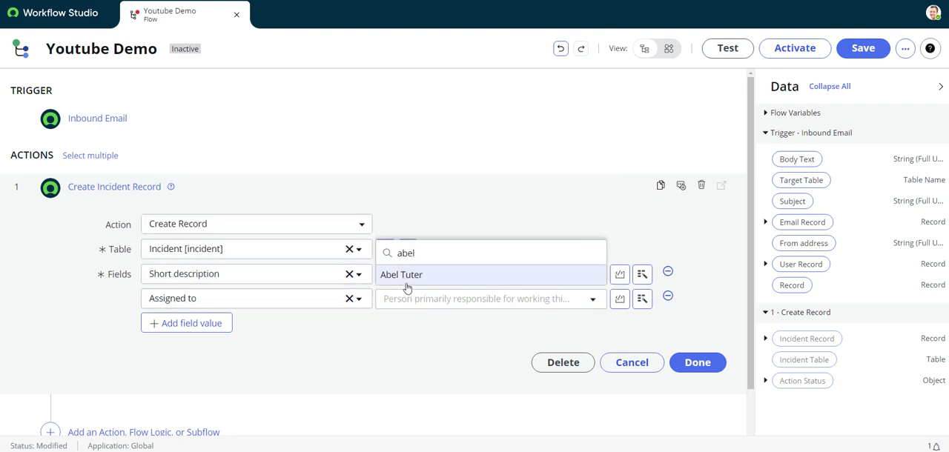
left_click(404, 282)
- Add a Description field to the record action and fill it with the Body data from the trigger's Email Record
left_click(187, 326)
left_click(209, 326)
type("descr")
left_click(207, 281)
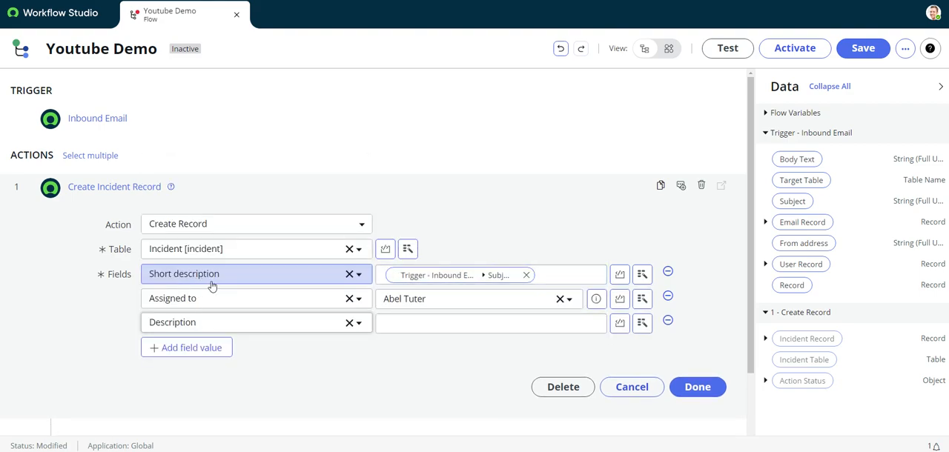
left_click(766, 223)
left_click_drag(796, 265, 489, 330)
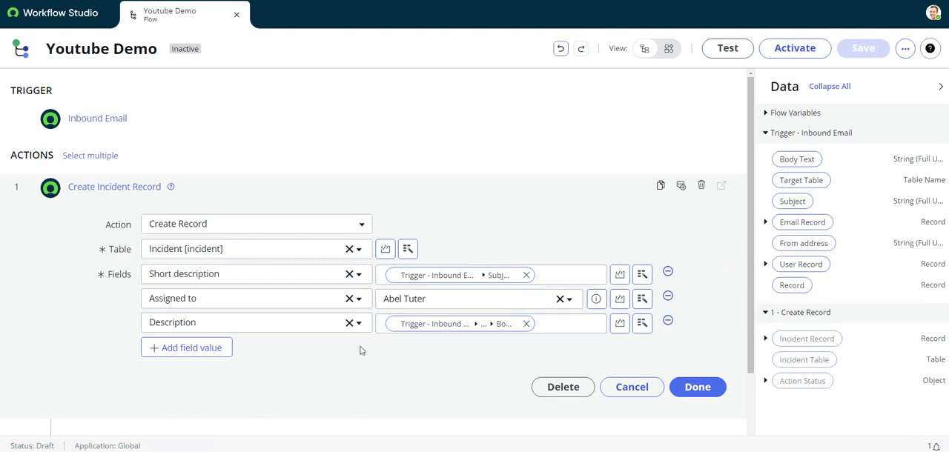
scroll(401, 253, "down", 1)
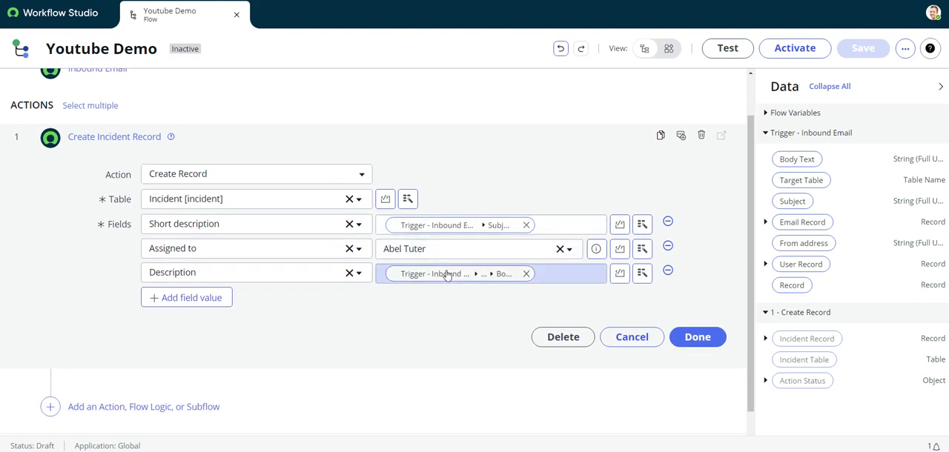
left_click(194, 299)
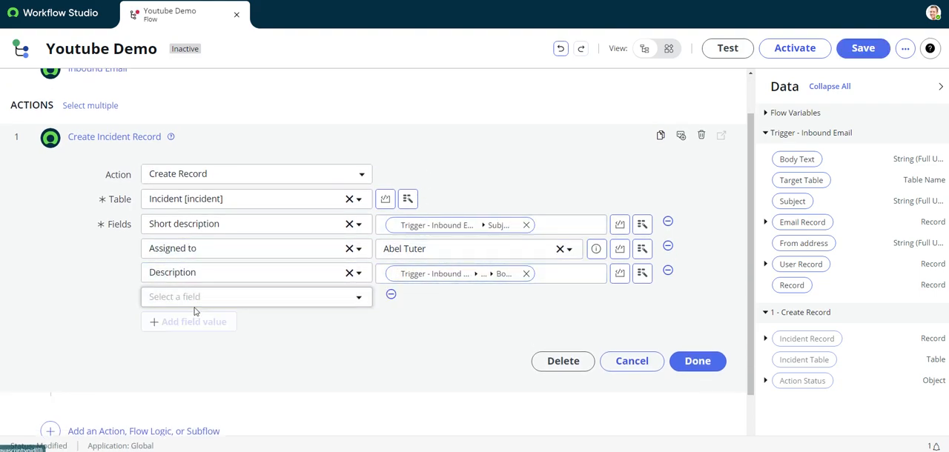
left_click(391, 296)
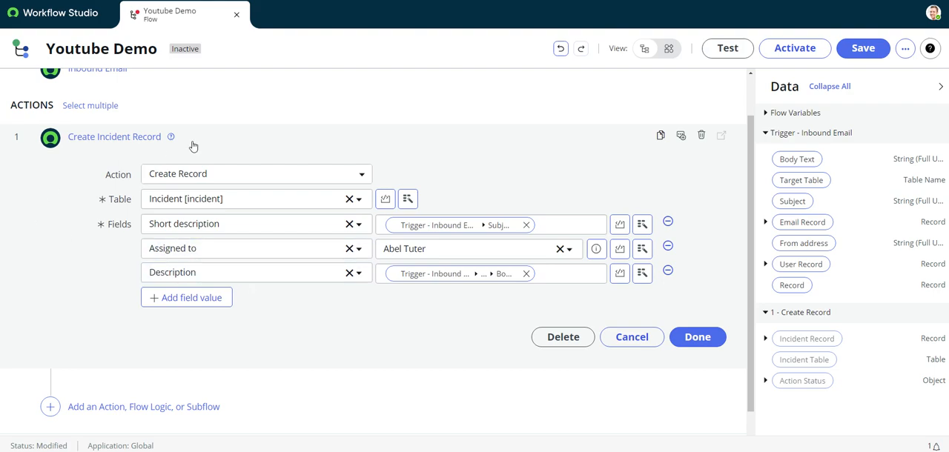
- Finish editing the Create Record action and activate the flow, confirming the activation
left_click(671, 338)
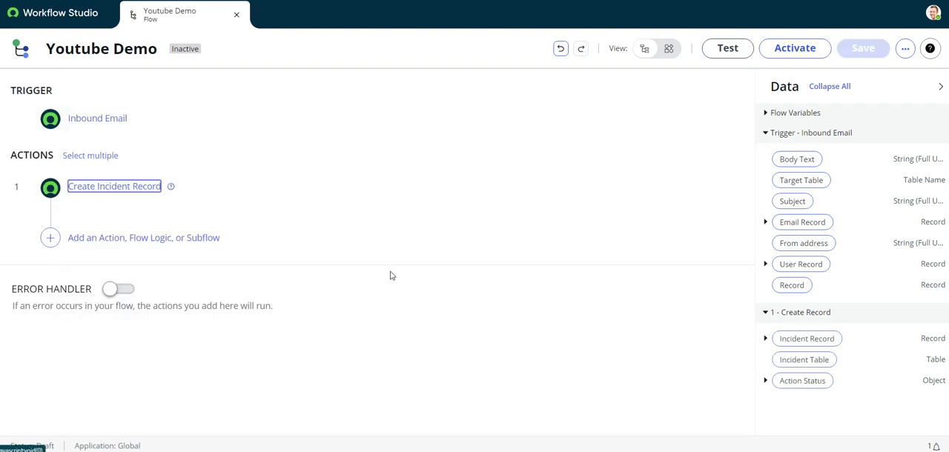
left_click(799, 50)
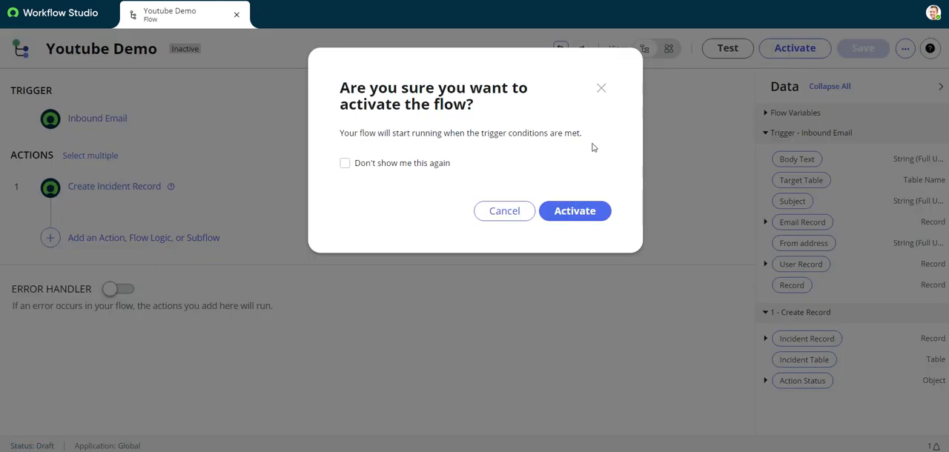
left_click(586, 212)
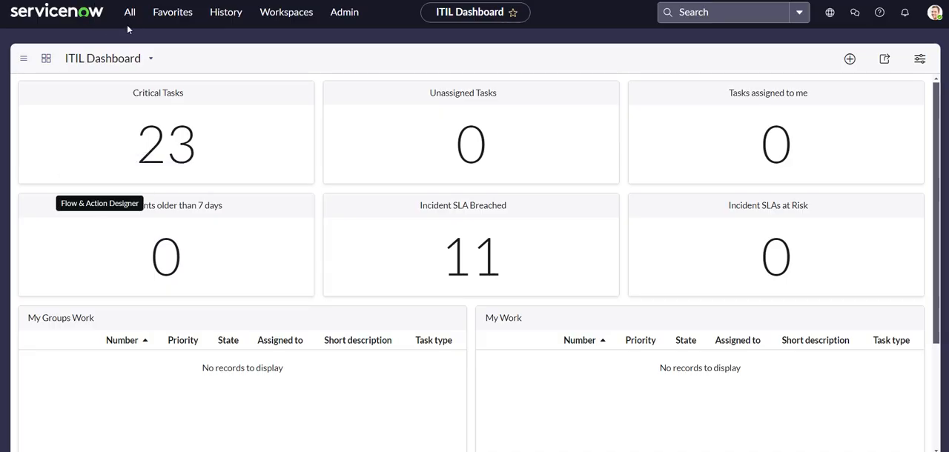
- Switch to the main ServiceNow window, open the Emails list under System Logs and start a new email record
left_click(130, 12)
double_click(113, 49)
triple_click(113, 48)
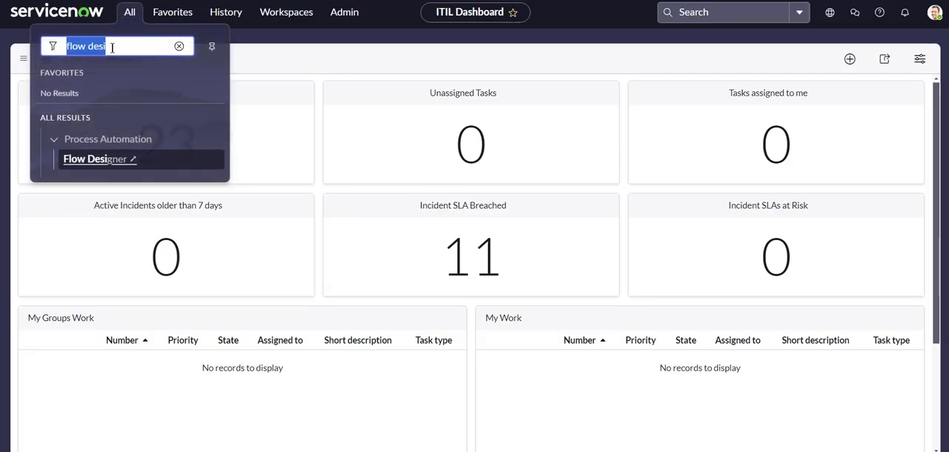
type("email")
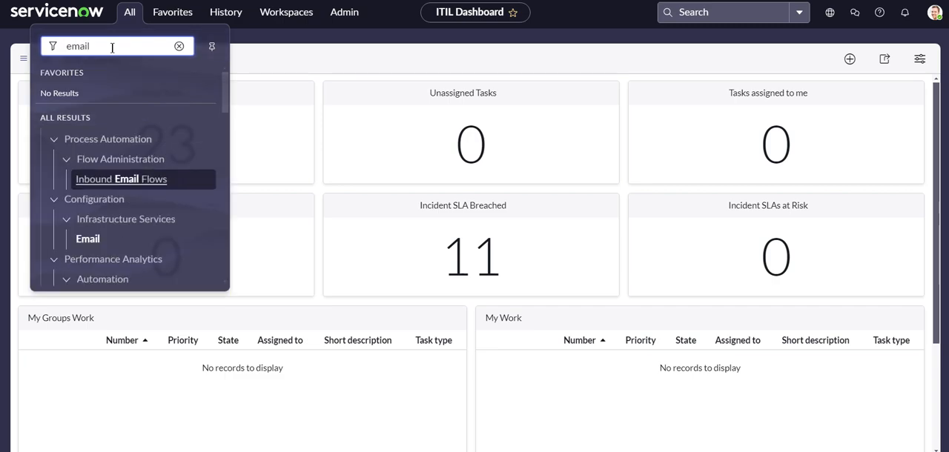
type("s")
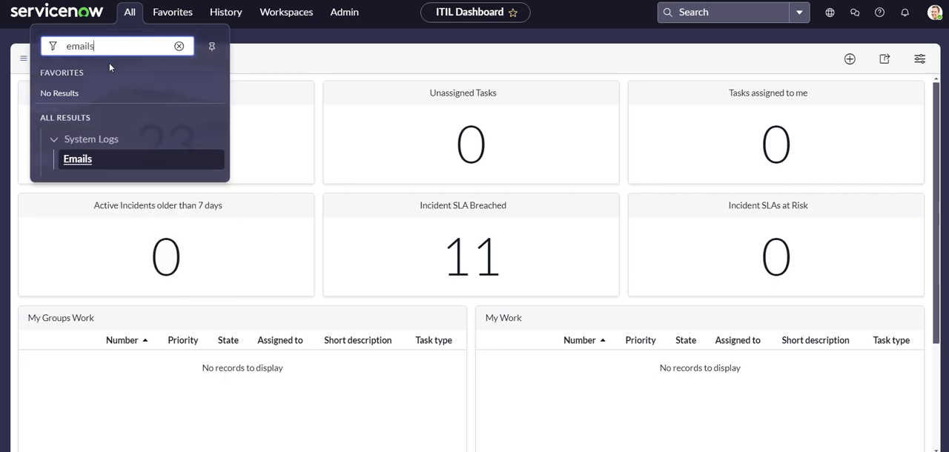
left_click(77, 160)
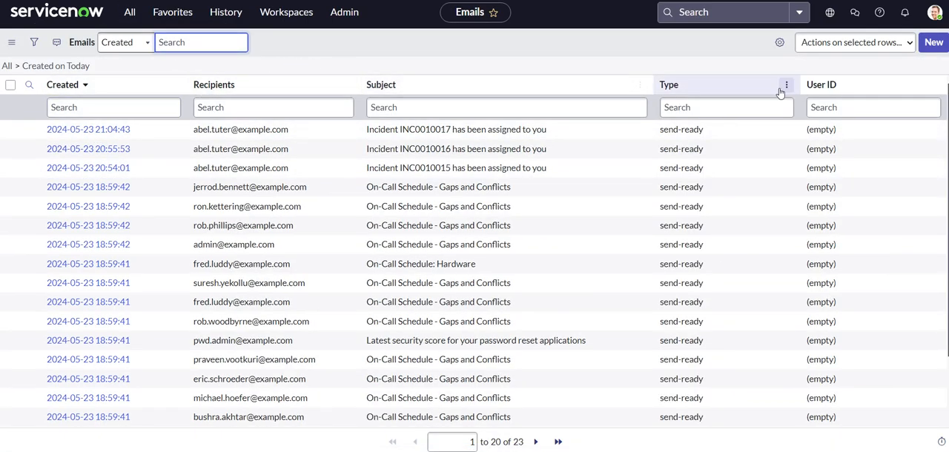
left_click(933, 42)
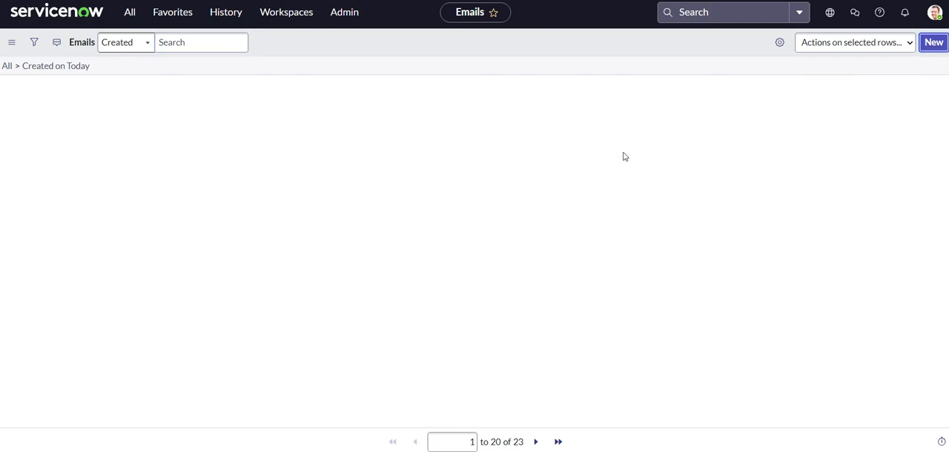
- Keep the new email's type as received and enter Youtube Email Test as its subject
left_click(205, 202)
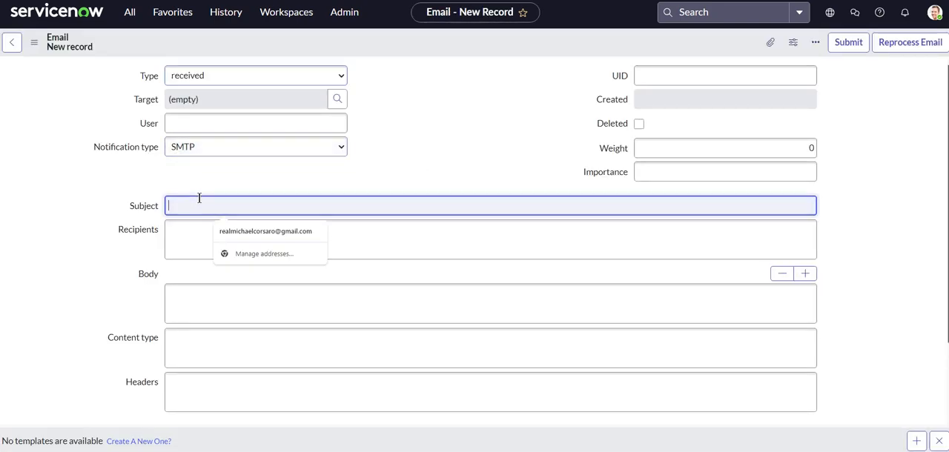
left_click(93, 195)
left_click(231, 209)
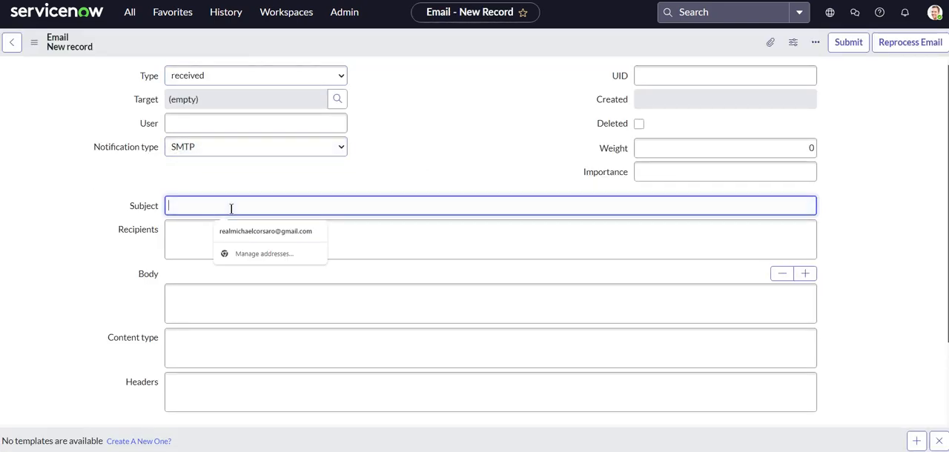
left_click(216, 77)
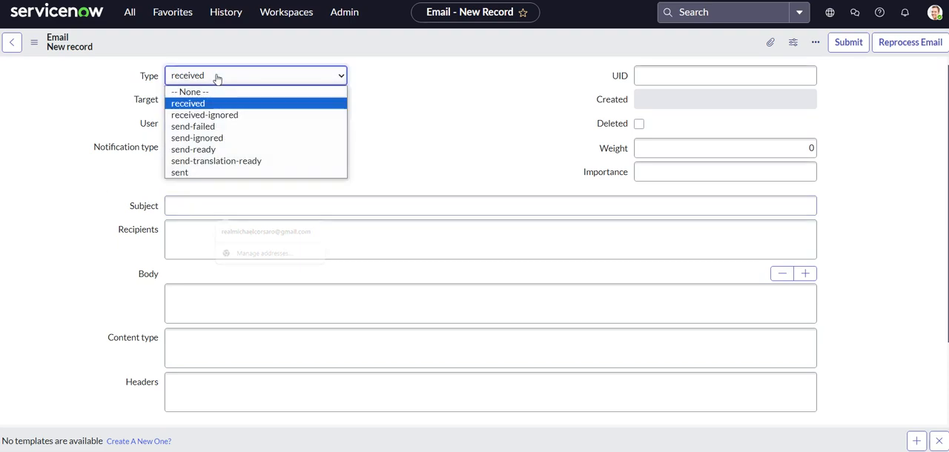
left_click(223, 76)
left_click(201, 210)
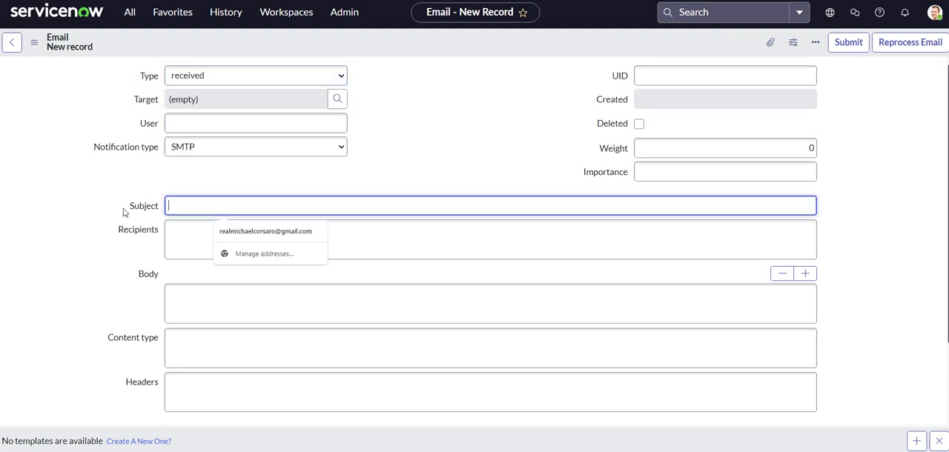
type("Yo")
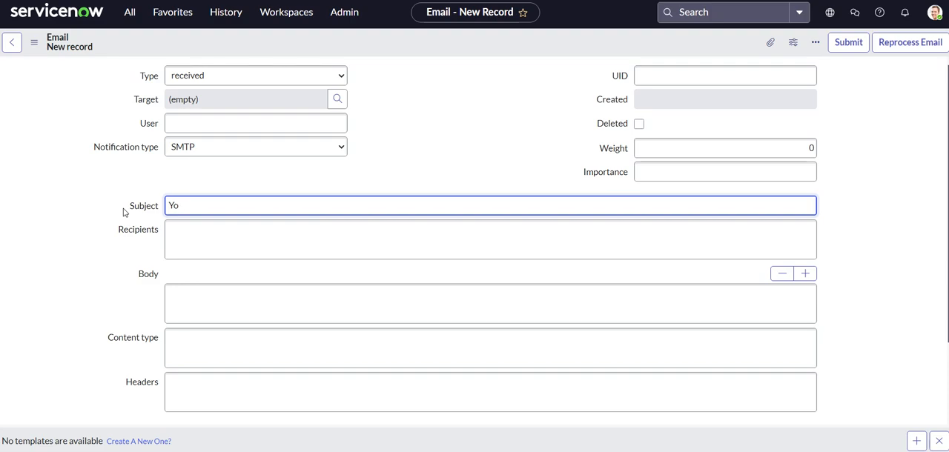
type("iube Email Tes")
type("t")
- Enter Description test as the email body and save the record without leaving the form
left_click(190, 297)
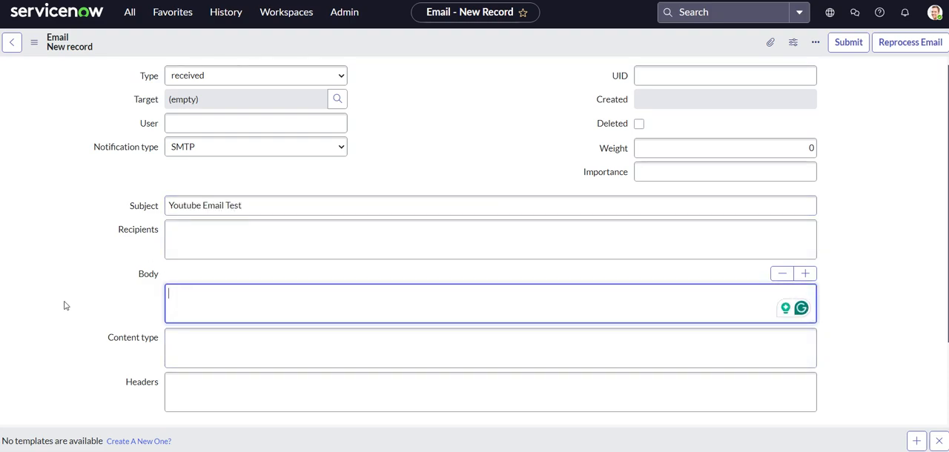
key("BackSpace")
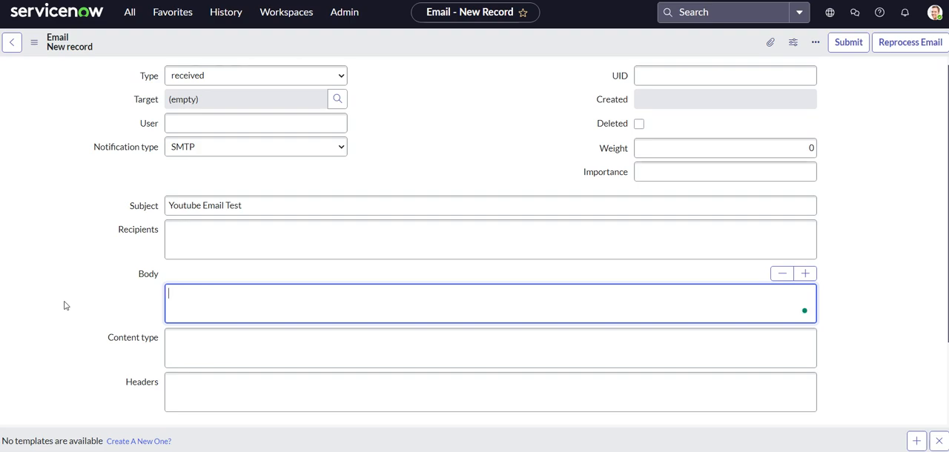
type("Description test")
left_click(67, 305)
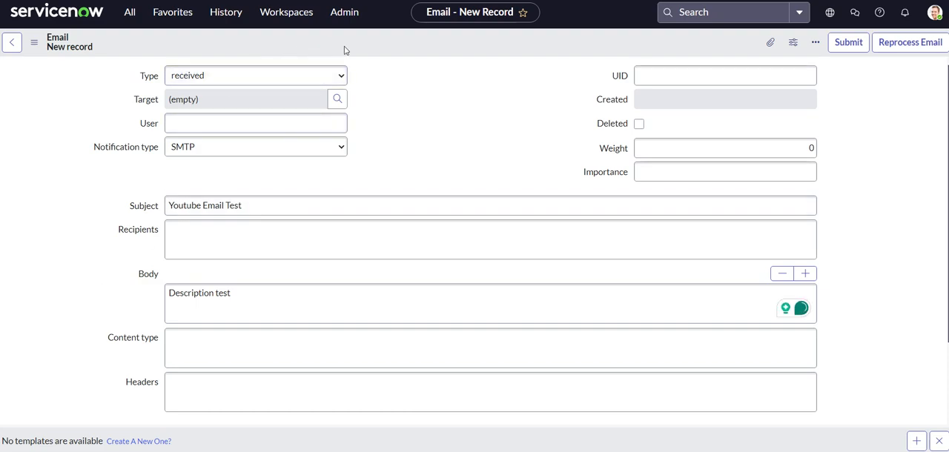
right_click(404, 48)
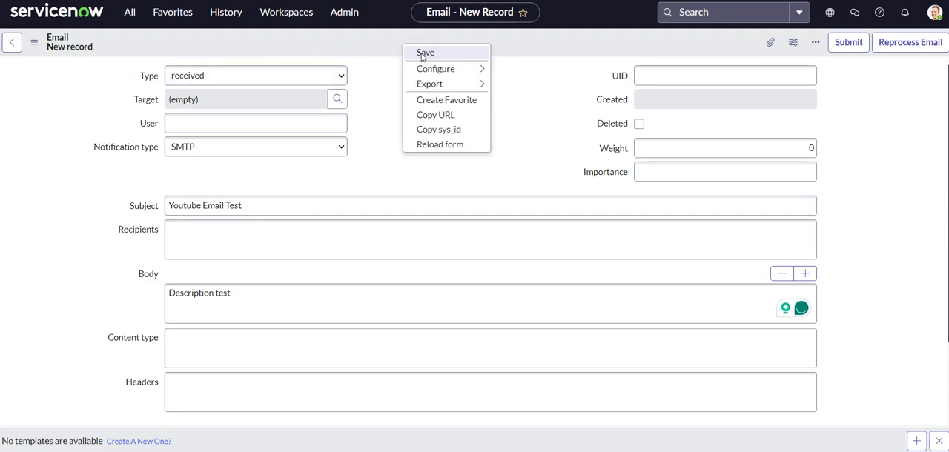
left_click(425, 54)
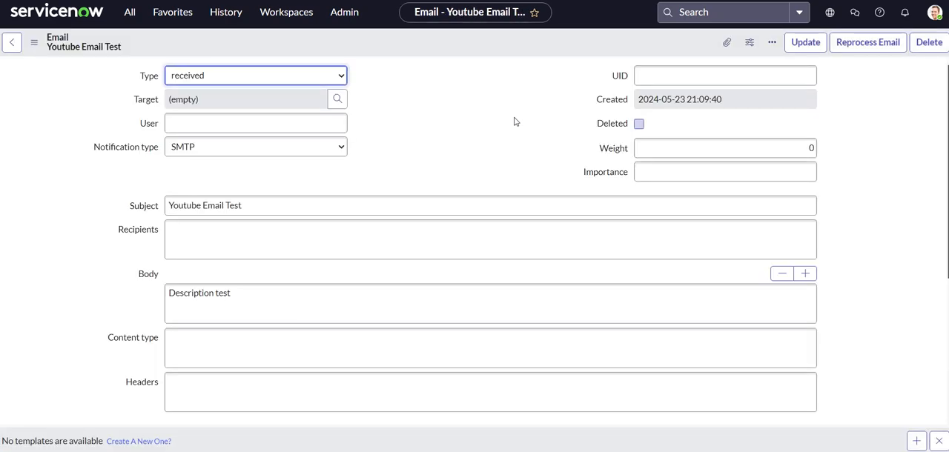
left_click(130, 13)
type("emails")
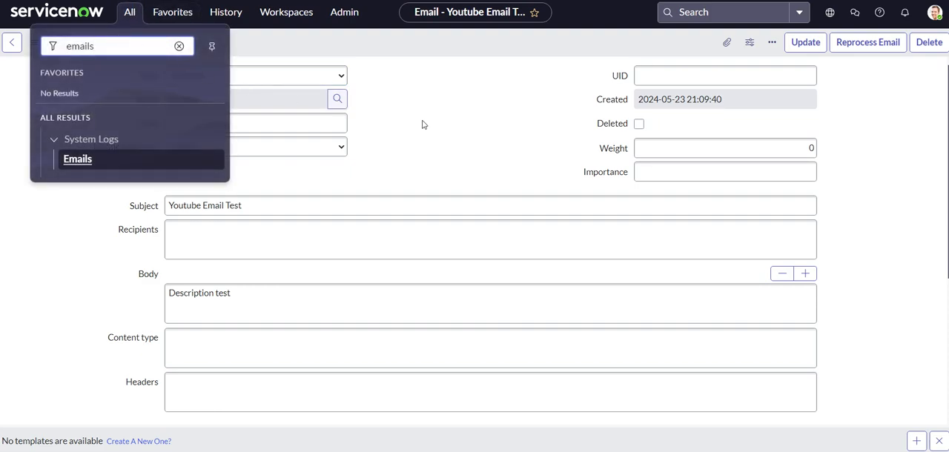
left_click(470, 128)
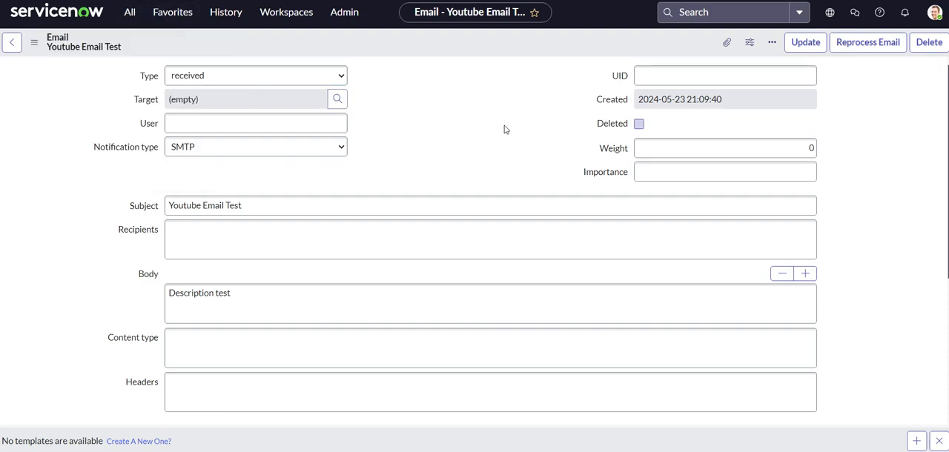
- Reprocess the Youtube Email Test email and refresh the Emails list
left_click(860, 43)
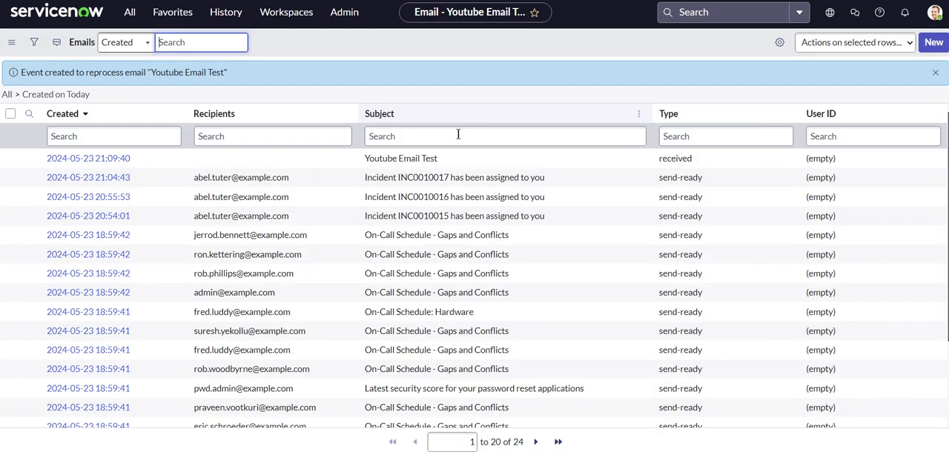
right_click(345, 45)
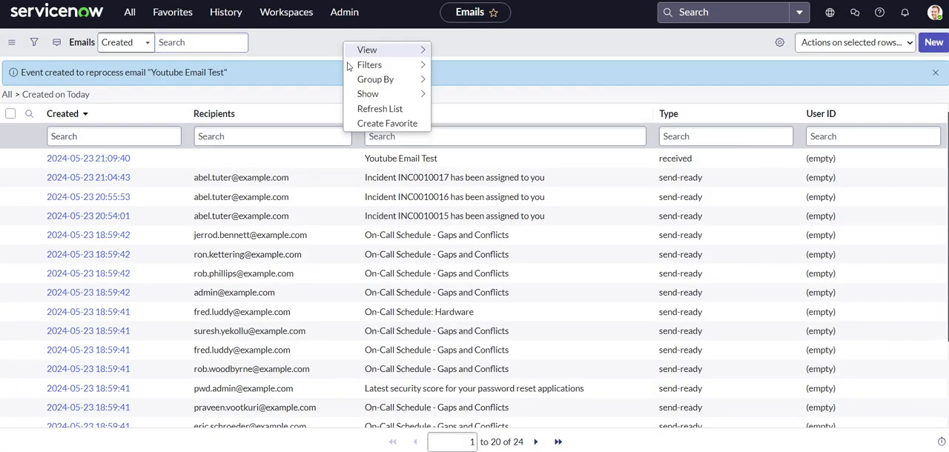
left_click(352, 108)
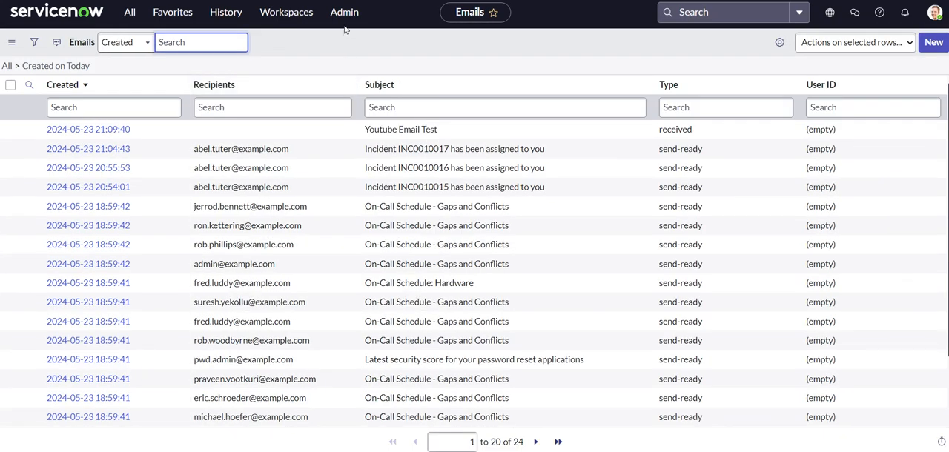
right_click(344, 30)
left_click(356, 104)
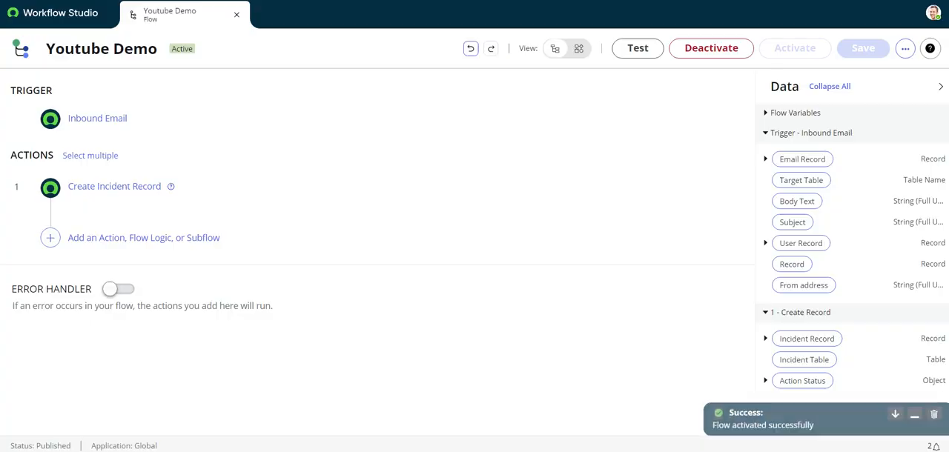
- Switch to the Youtube Demo flow in Workflow Studio and open its executions to examine the latest run
left_click(906, 49)
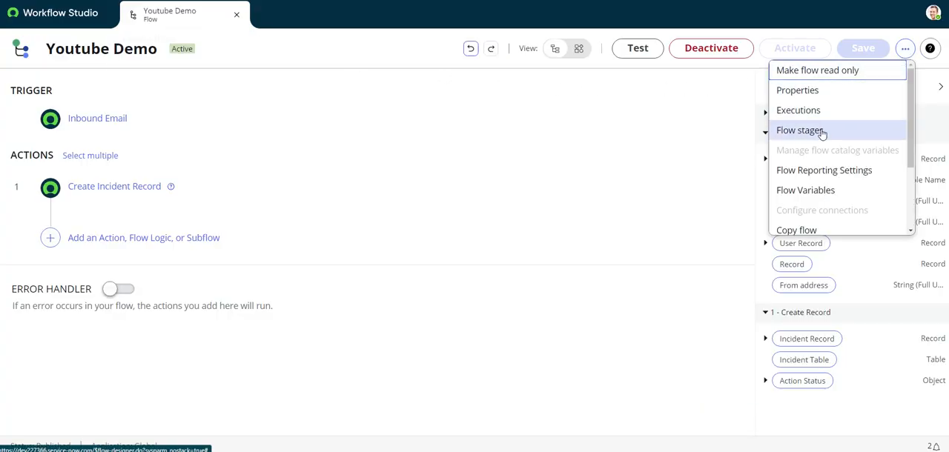
left_click(801, 110)
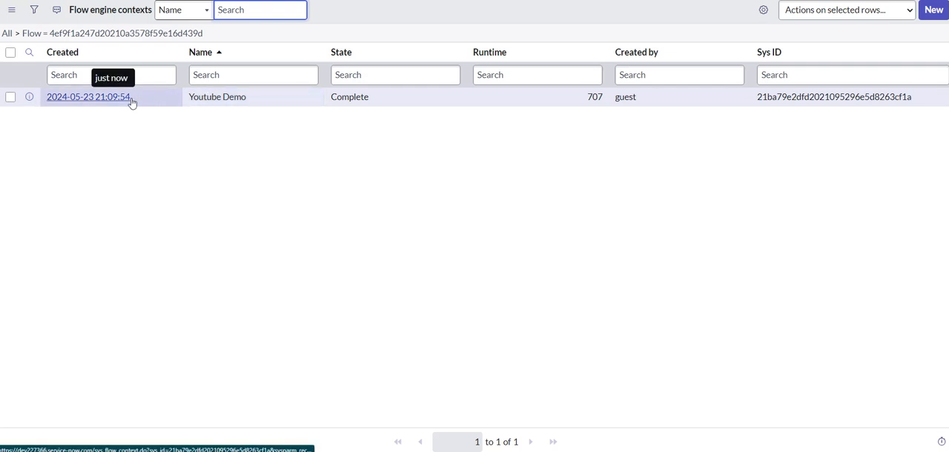
left_click(217, 96)
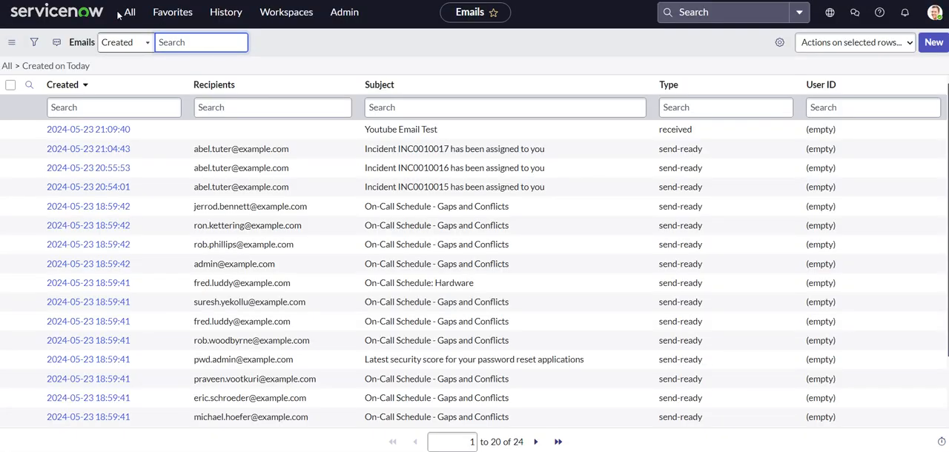
- Return to the main ServiceNow window and open the Incidents list to check for the record created from the email
left_click(130, 12)
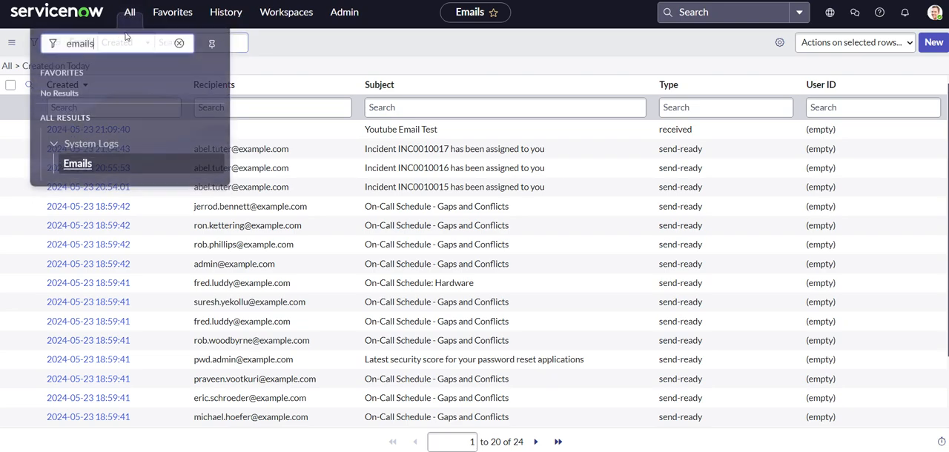
type("i")
key("BackSpace")
type("incident")
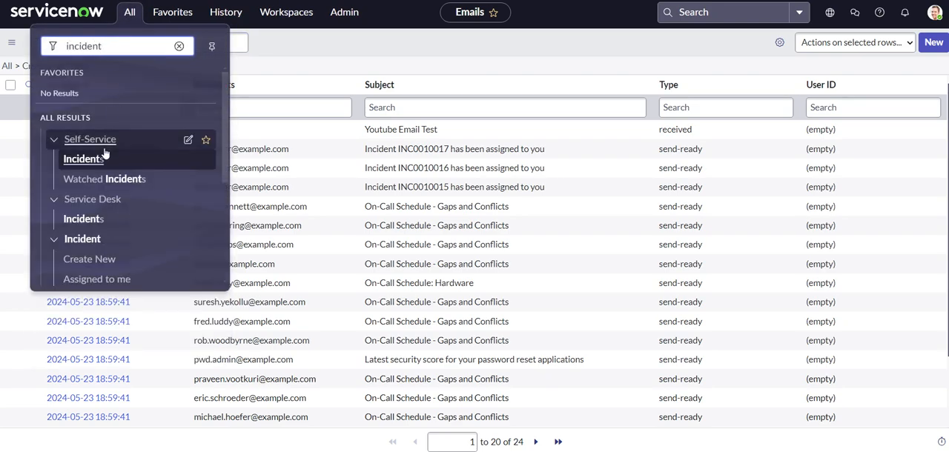
scroll(70, 156, "down", 3)
left_click(75, 149)
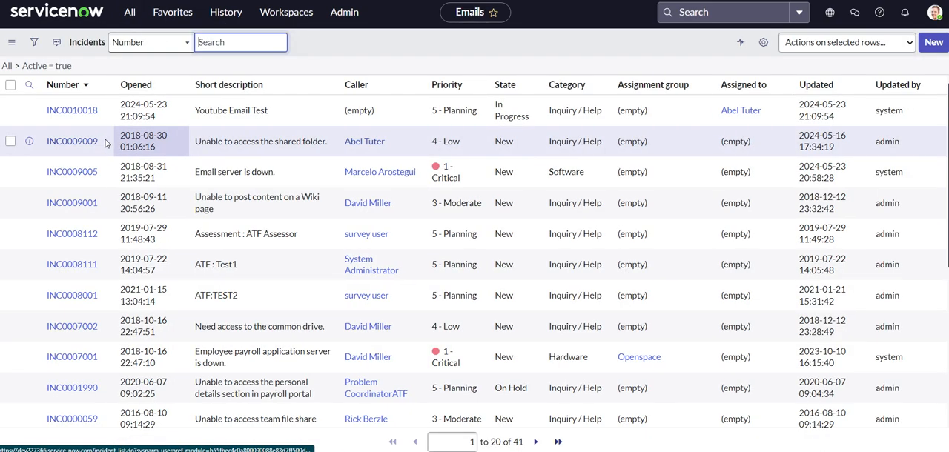
- Open the Youtube Email Test incident and examine its state, assignee, short description and description against the flow's settings
left_click(51, 138)
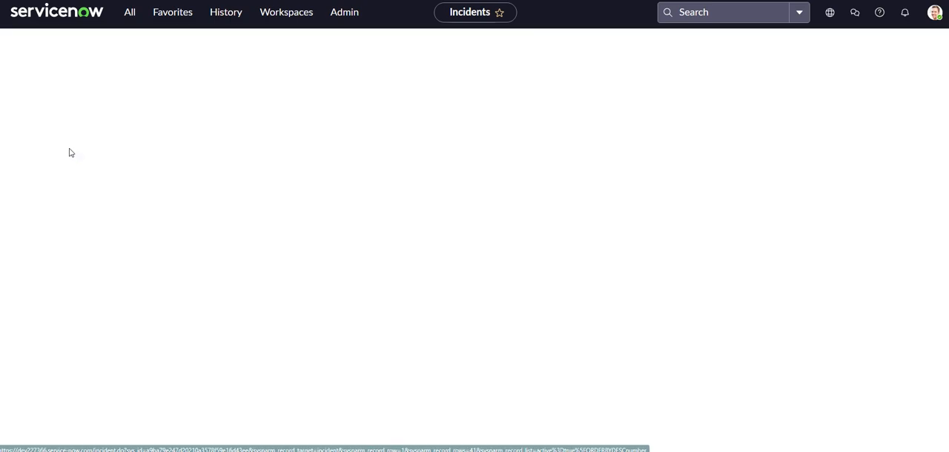
scroll(77, 219, "down", 1)
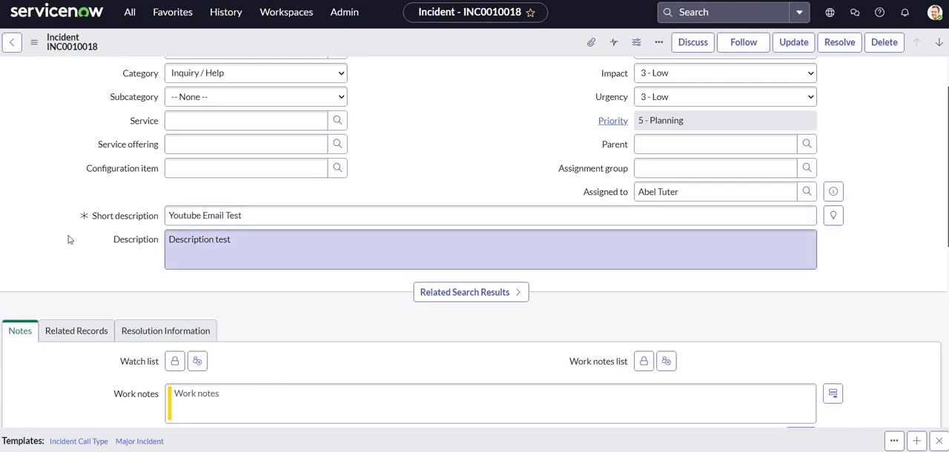
scroll(69, 240, "up", 1)
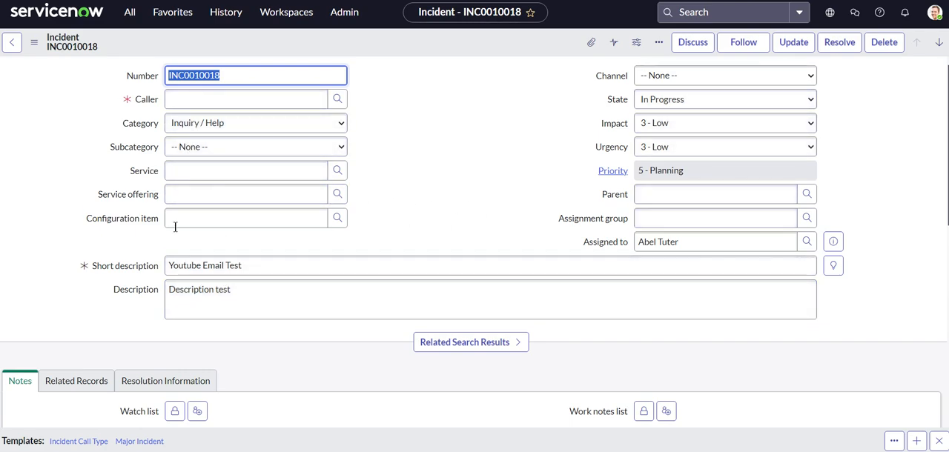
scroll(80, 216, "down", 5)
scroll(78, 216, "down", 2)
scroll(74, 221, "up", 7)
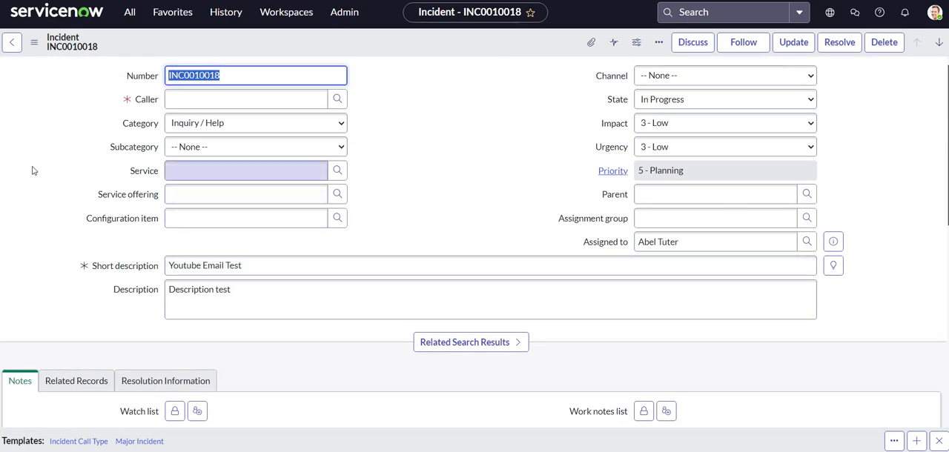
left_click(32, 170)
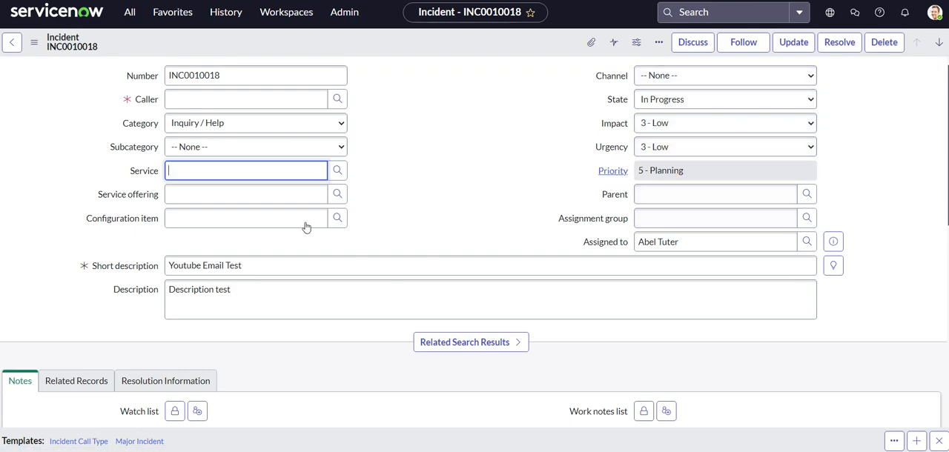
scroll(41, 135, "down", 2)
scroll(47, 131, "up", 2)
scroll(76, 151, "down", 3)
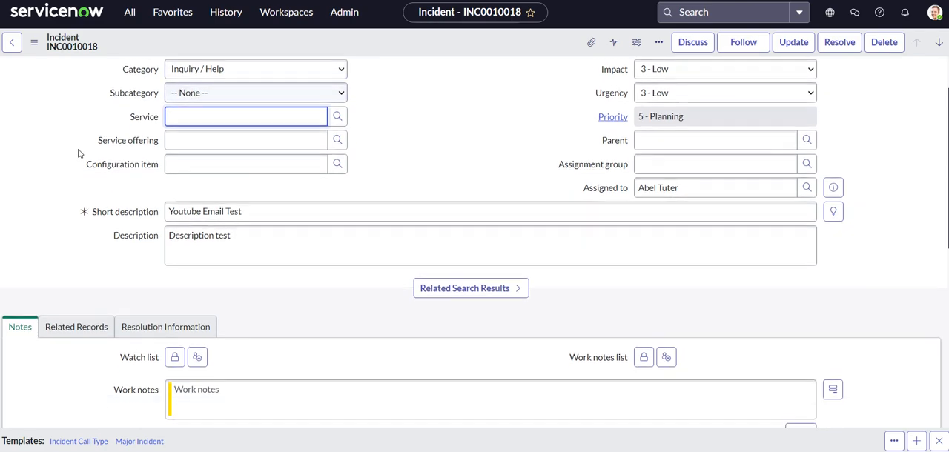
scroll(75, 204, "down", 1)
scroll(73, 178, "up", 4)
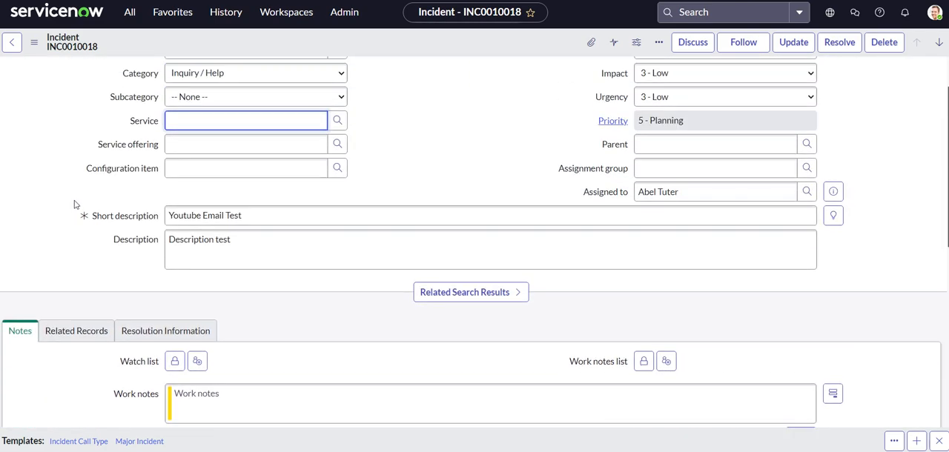